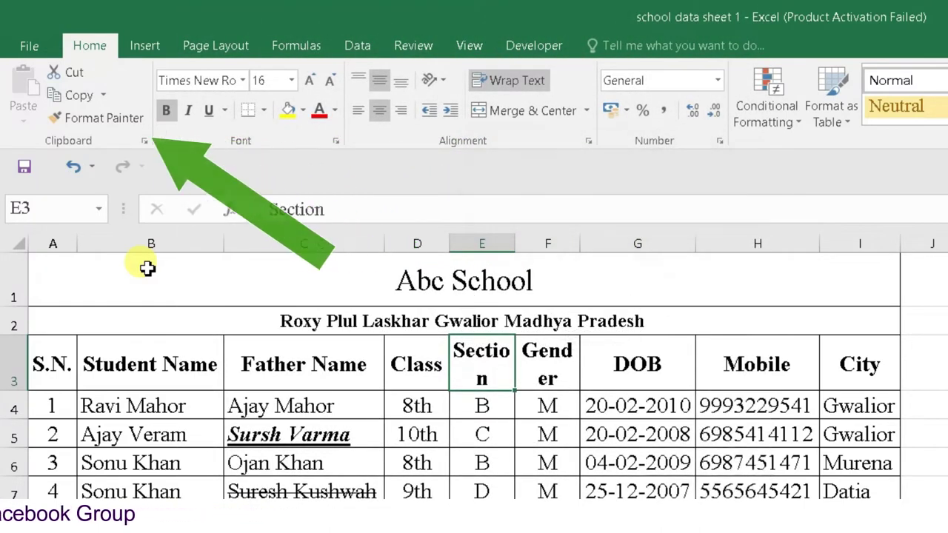
Make the 'Abc School' title in A1 bold, italic, underlined and red.
{"action": "left_click", "coordinate": [440, 406]}
{"action": "left_click", "coordinate": [455, 291]}
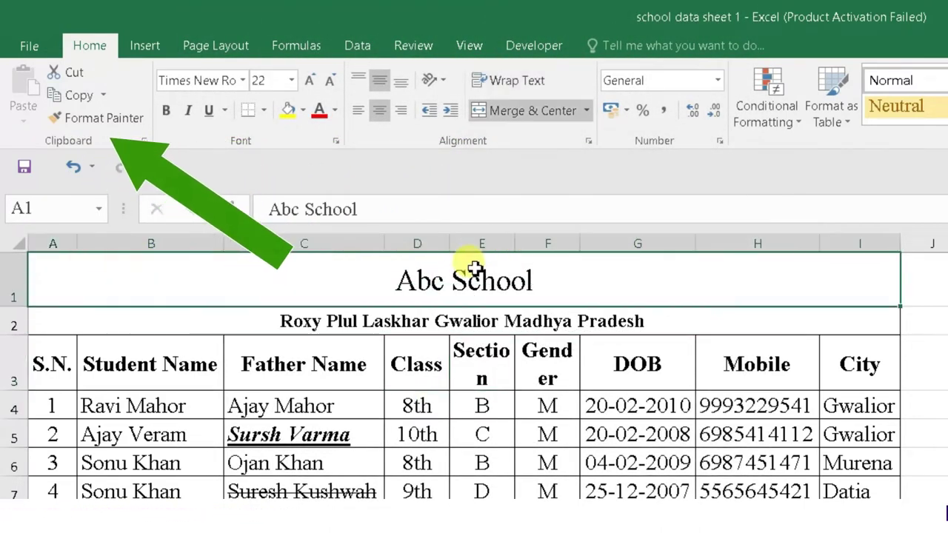
{"action": "left_click", "coordinate": [166, 110]}
{"action": "left_click", "coordinate": [189, 110]}
{"action": "left_click", "coordinate": [209, 110]}
{"action": "left_click", "coordinate": [319, 112]}
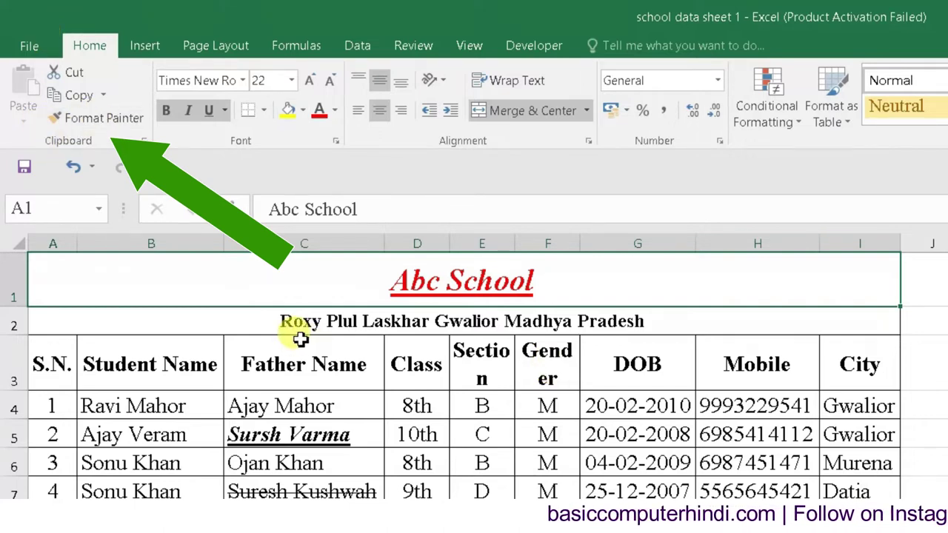
{"action": "left_click", "coordinate": [116, 365]}
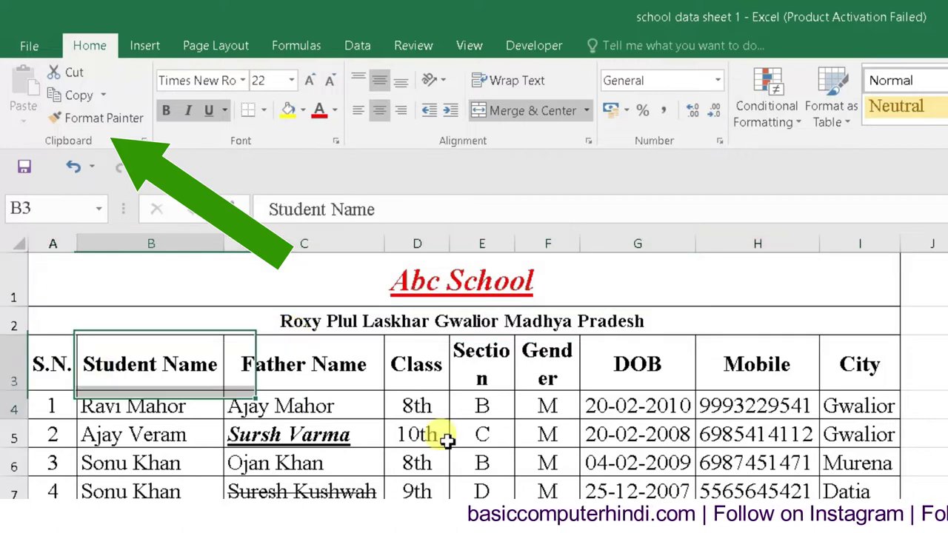
{"action": "left_click", "coordinate": [552, 378]}
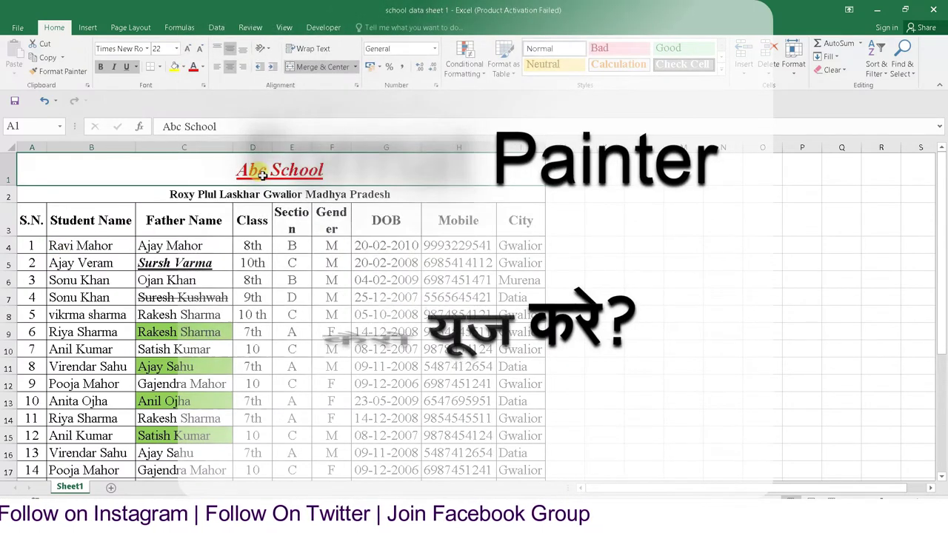
Apply italic, underline and red font colour to the 22-pt 'Abc School' title.
{"action": "left_click", "coordinate": [374, 222]}
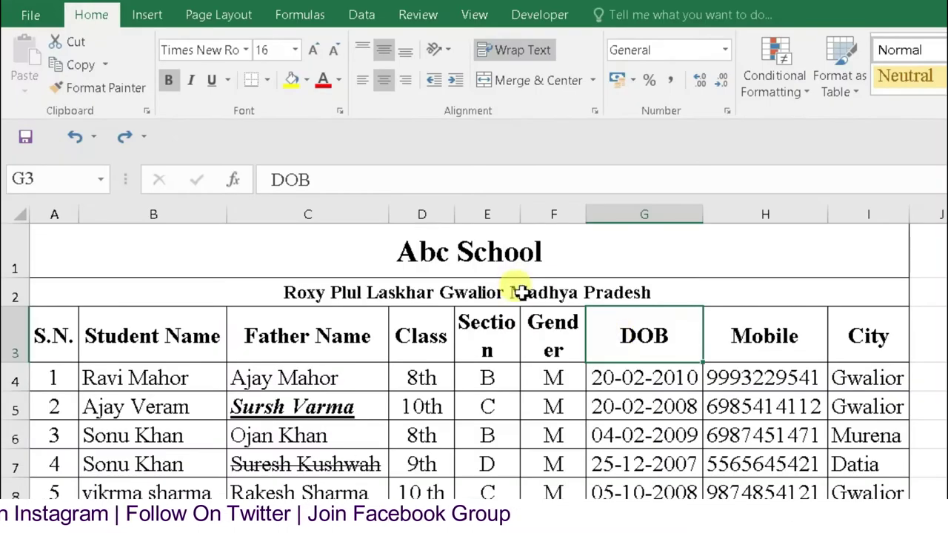
{"action": "left_click", "coordinate": [289, 171]}
{"action": "left_click", "coordinate": [190, 81]}
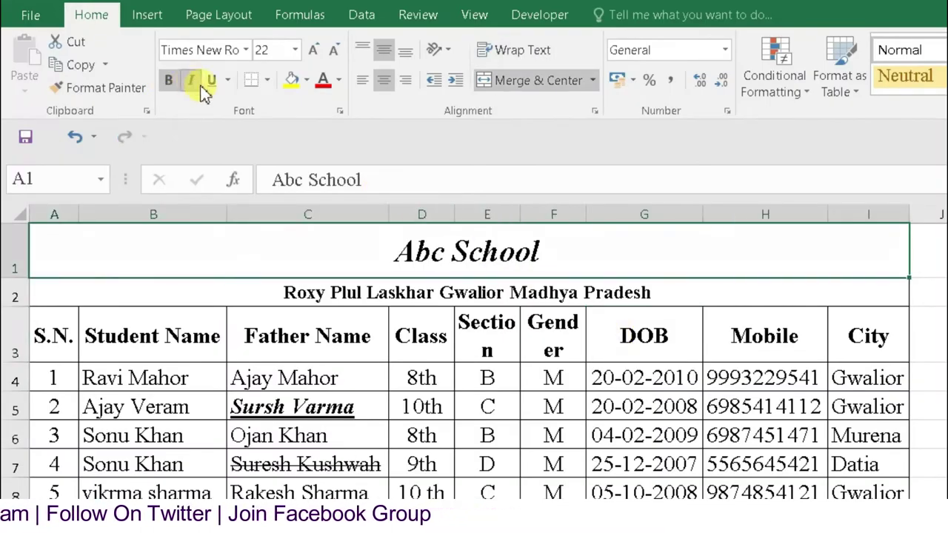
{"action": "left_click", "coordinate": [212, 80]}
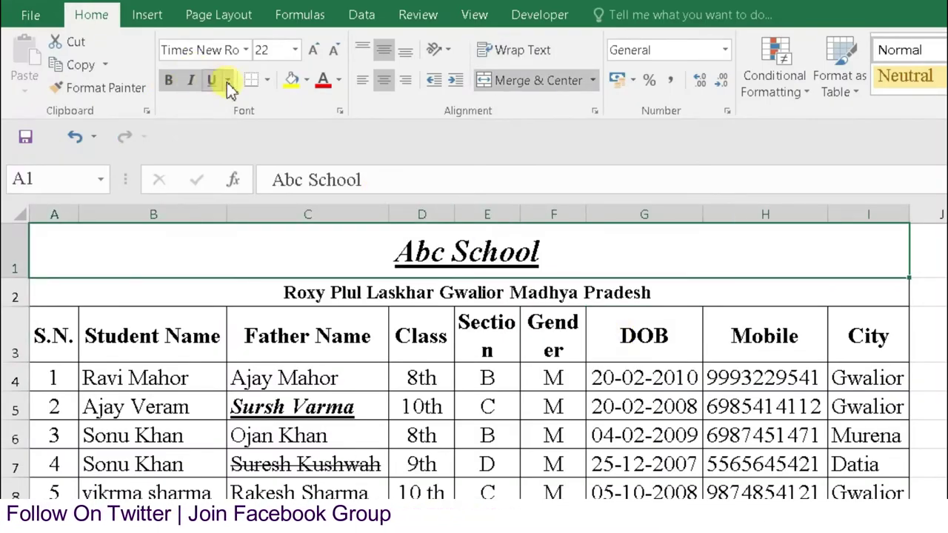
{"action": "left_click", "coordinate": [340, 81]}
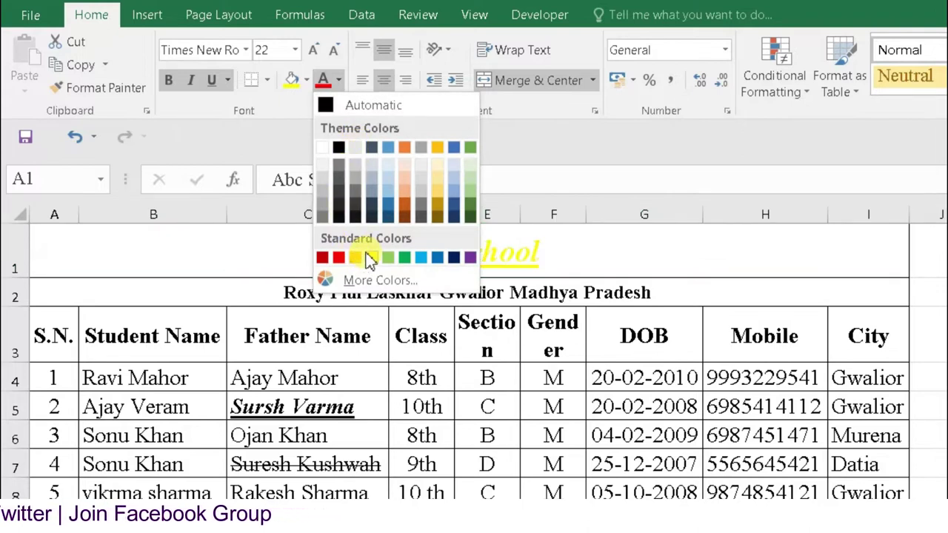
{"action": "left_click", "coordinate": [324, 258]}
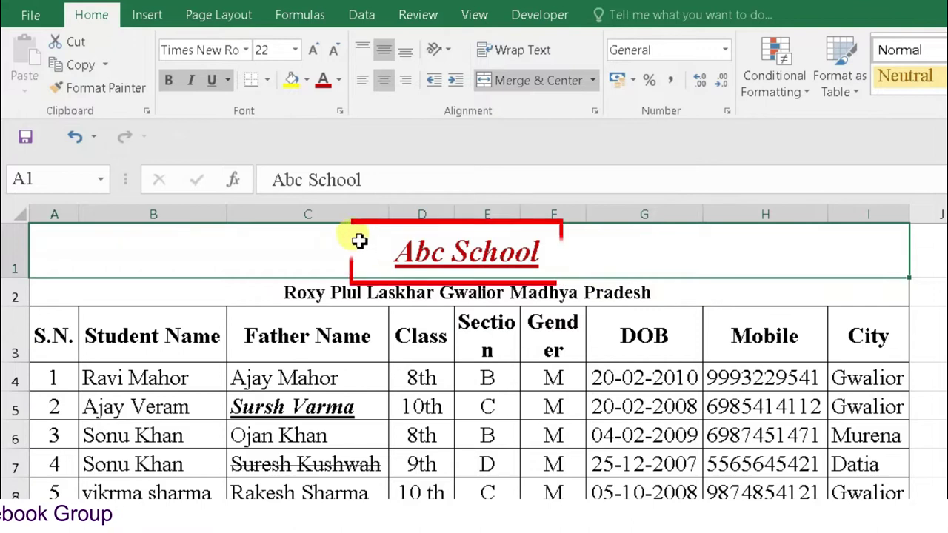
{"action": "left_click_drag", "start_coordinate": [68, 337], "coordinate": [585, 326]}
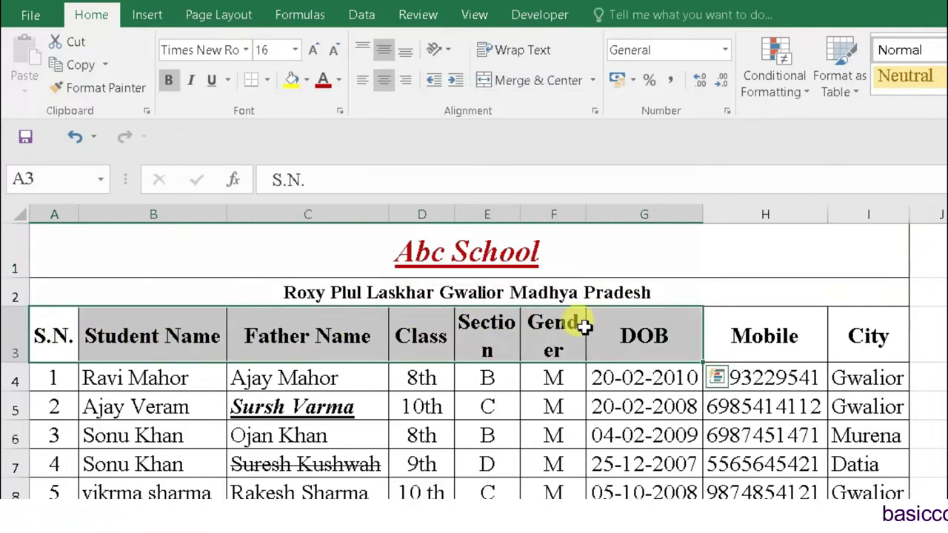
{"action": "left_click", "coordinate": [687, 337]}
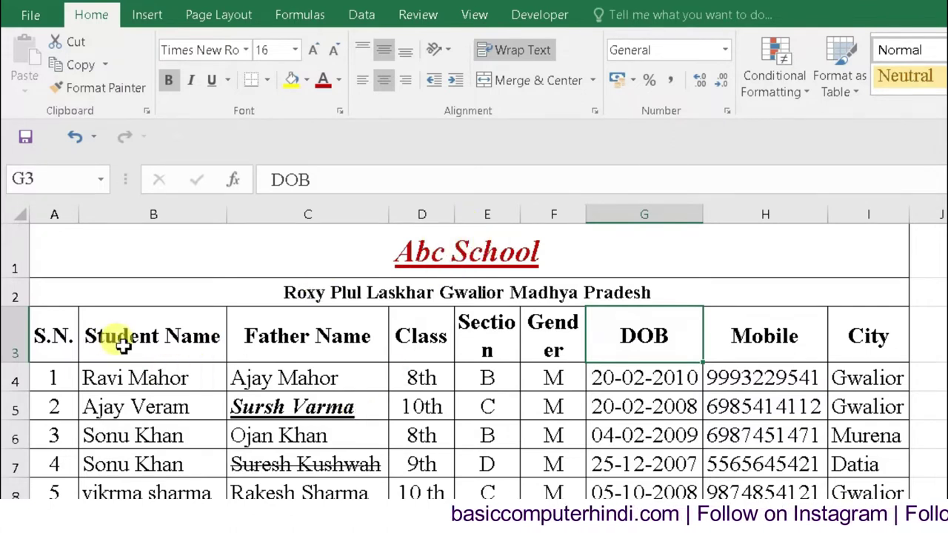
{"action": "left_click", "coordinate": [381, 254]}
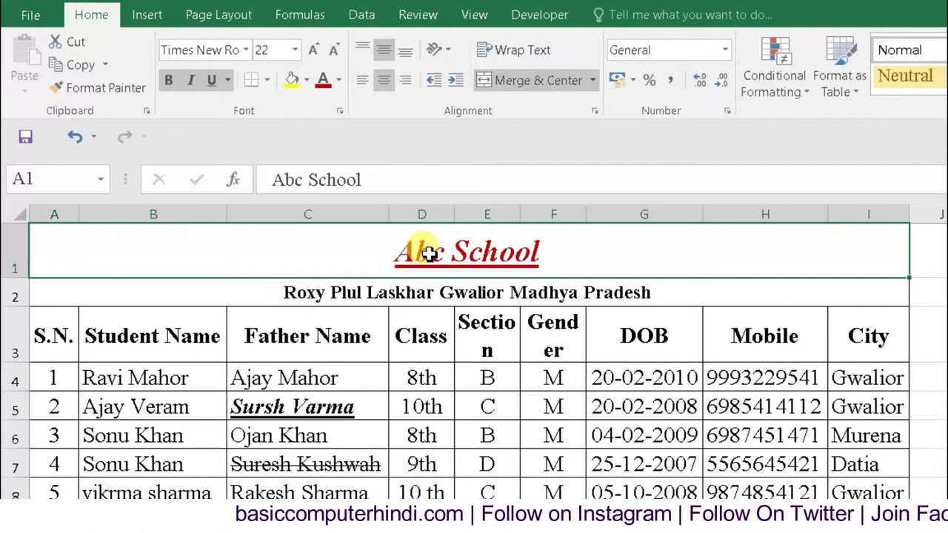
{"action": "left_click", "coordinate": [65, 99]}
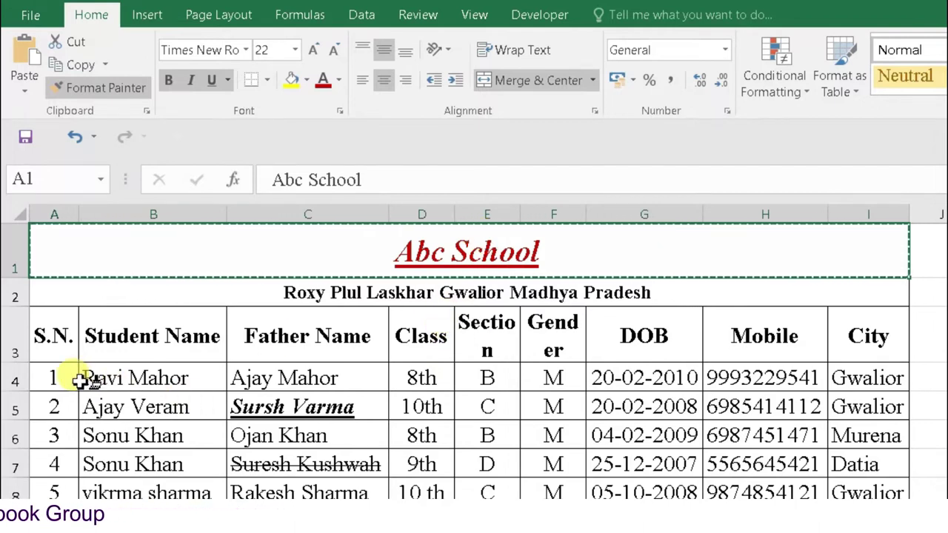
{"action": "left_click_drag", "start_coordinate": [88, 381], "coordinate": [103, 381]}
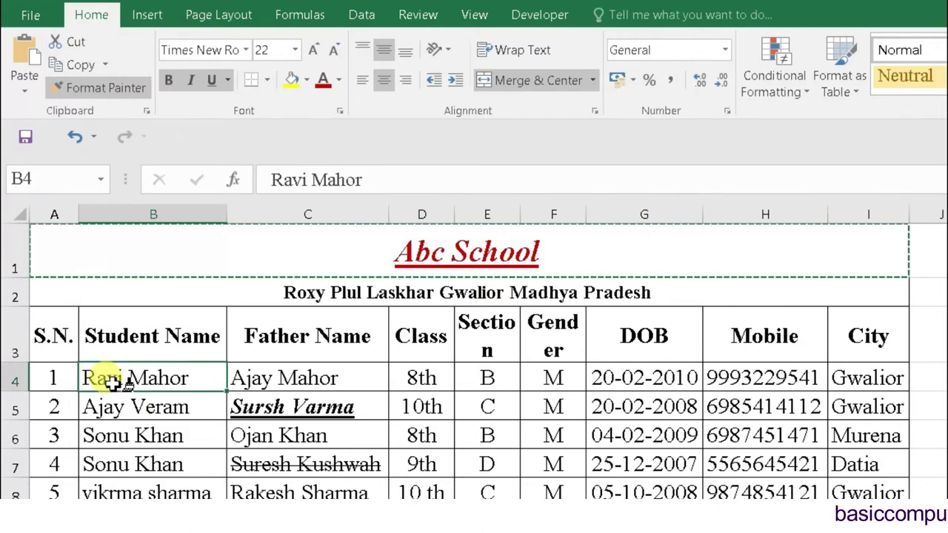
{"action": "left_click", "coordinate": [111, 382]}
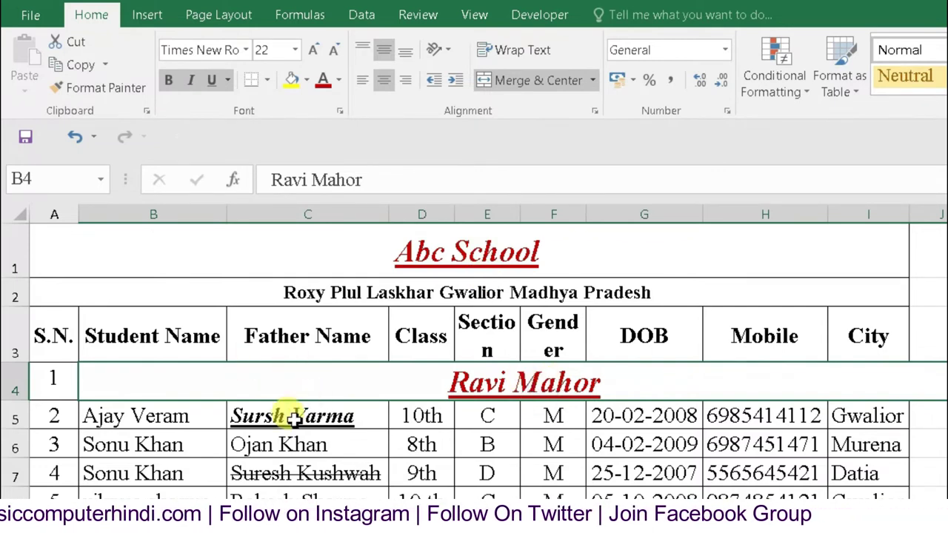
{"action": "left_click", "coordinate": [170, 416]}
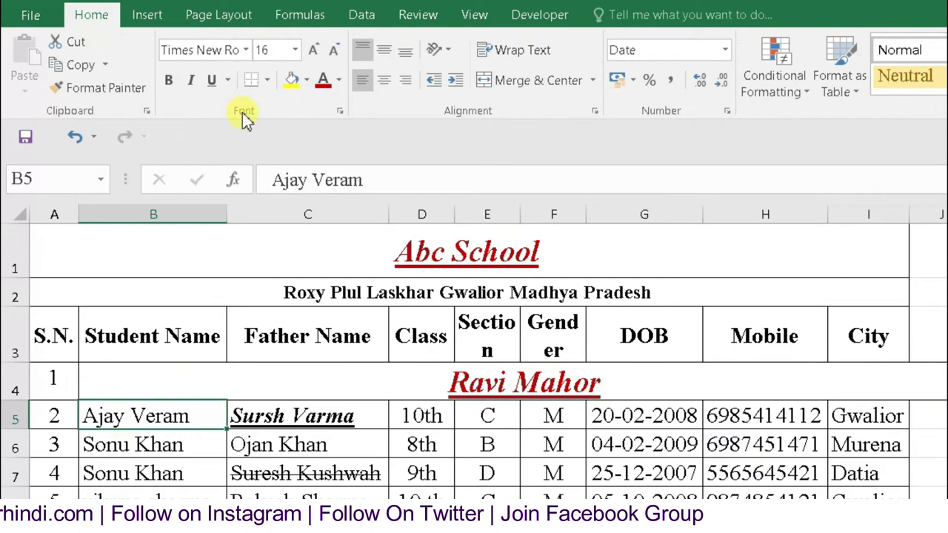
{"action": "left_click", "coordinate": [305, 82]}
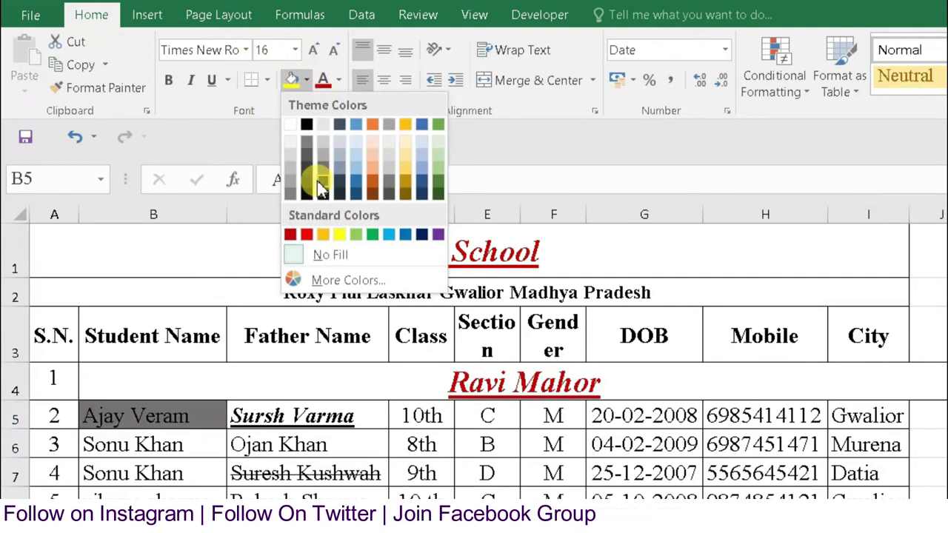
{"action": "left_click", "coordinate": [184, 416]}
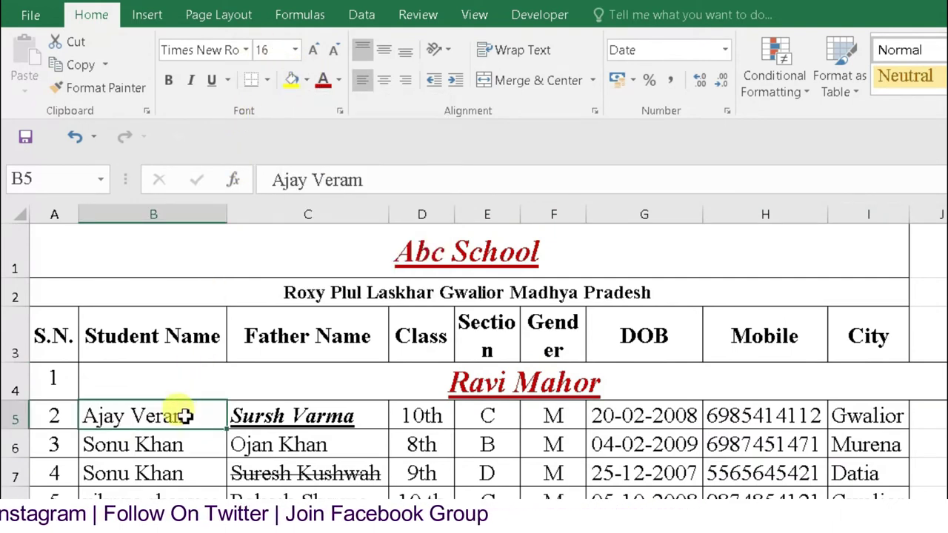
{"action": "left_click", "coordinate": [159, 440]}
{"action": "left_click", "coordinate": [169, 417]}
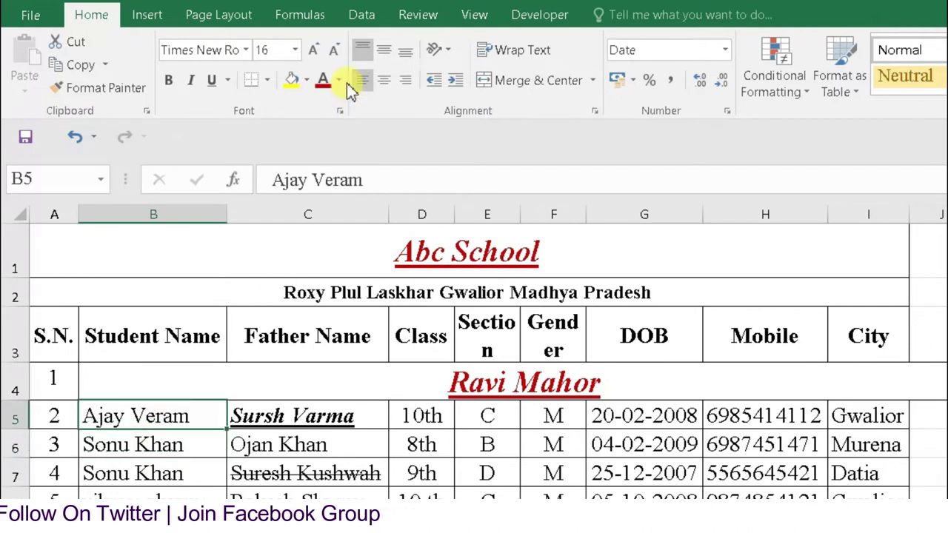
{"action": "left_click", "coordinate": [339, 80]}
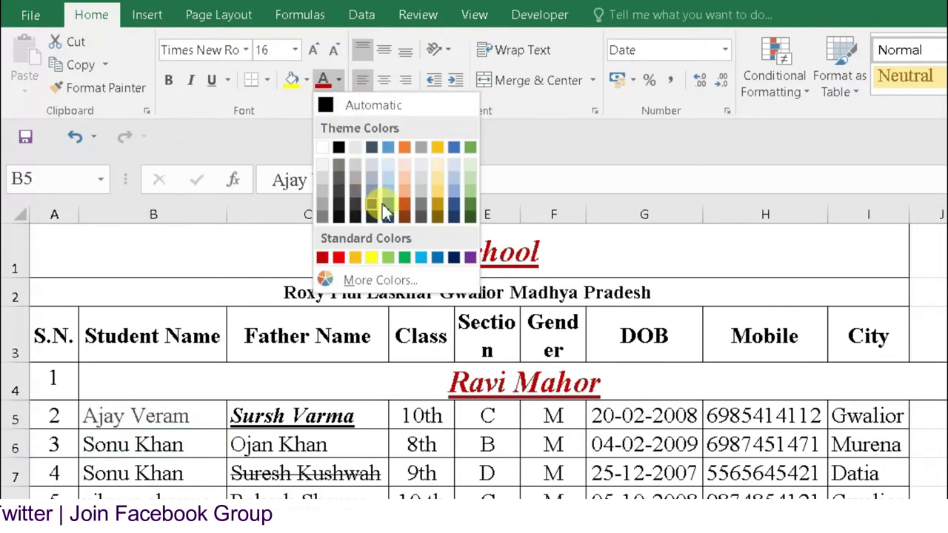
{"action": "left_click", "coordinate": [391, 148]}
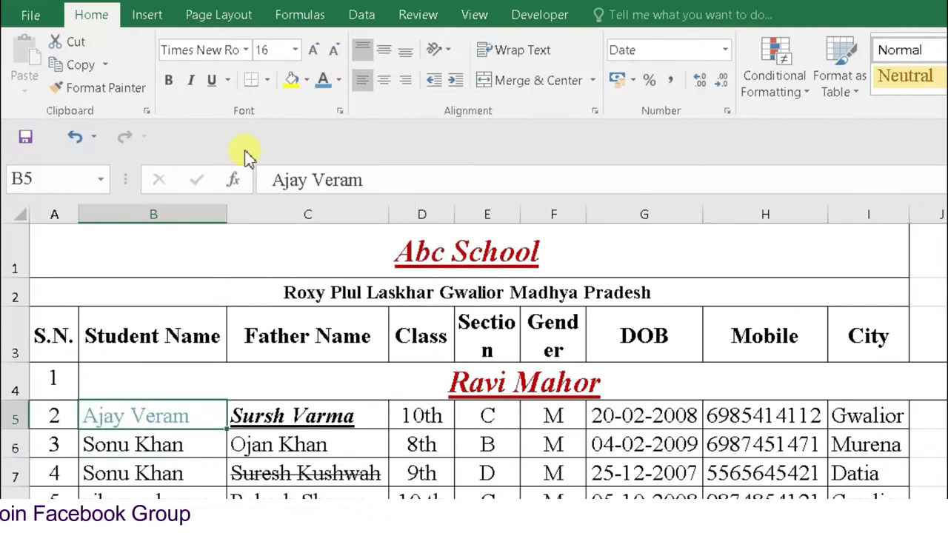
{"action": "left_click", "coordinate": [168, 78]}
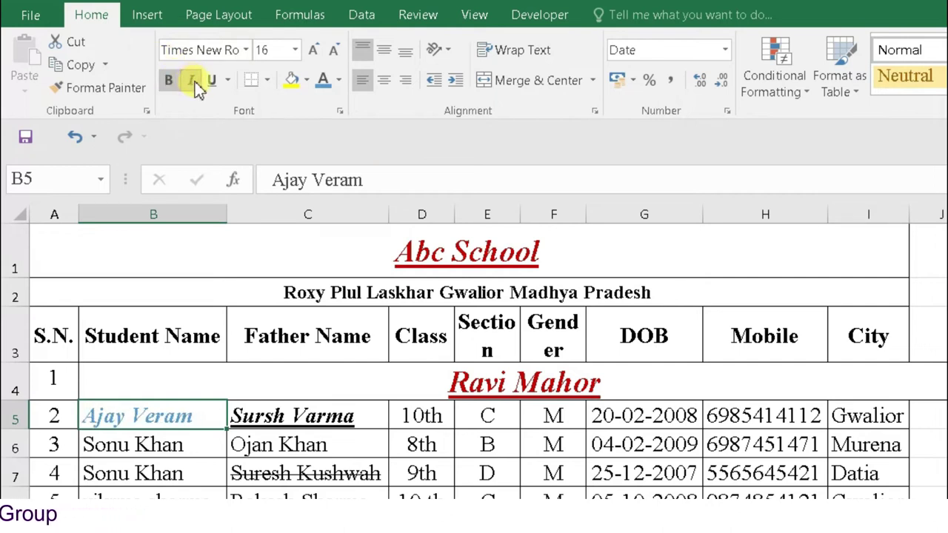
{"action": "left_click", "coordinate": [210, 81]}
{"action": "left_click", "coordinate": [131, 473]}
{"action": "left_click", "coordinate": [178, 417]}
{"action": "left_click", "coordinate": [123, 88]}
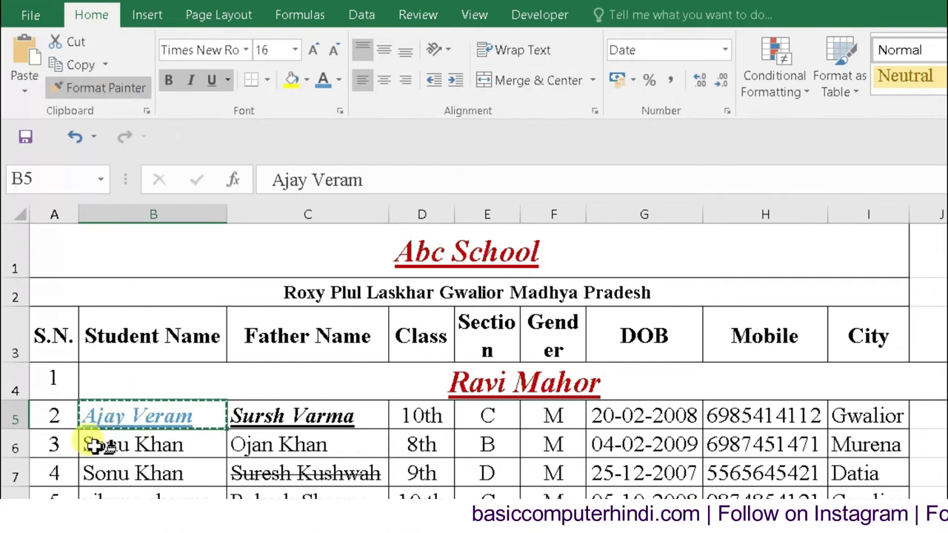
{"action": "left_click", "coordinate": [90, 443]}
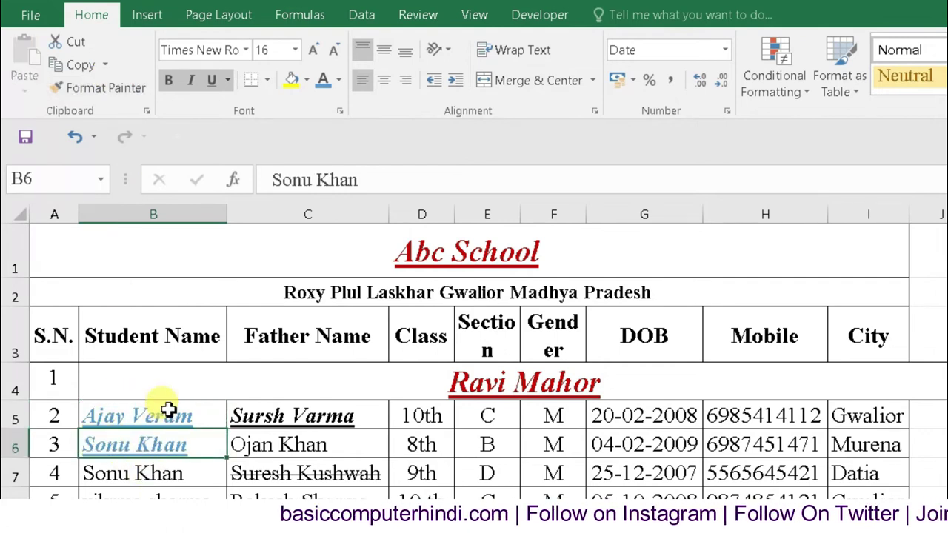